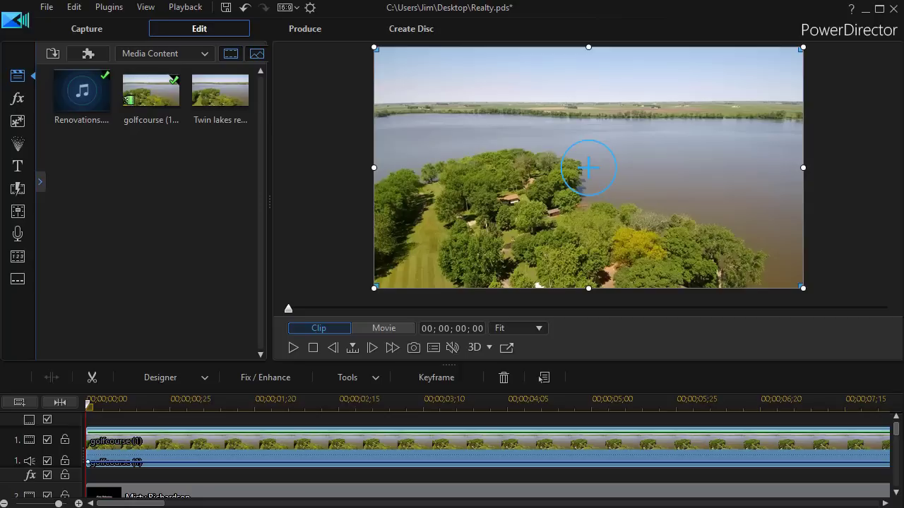
Preview the name titles, then open Mask Designer for the golfcourse clip
click(292, 348)
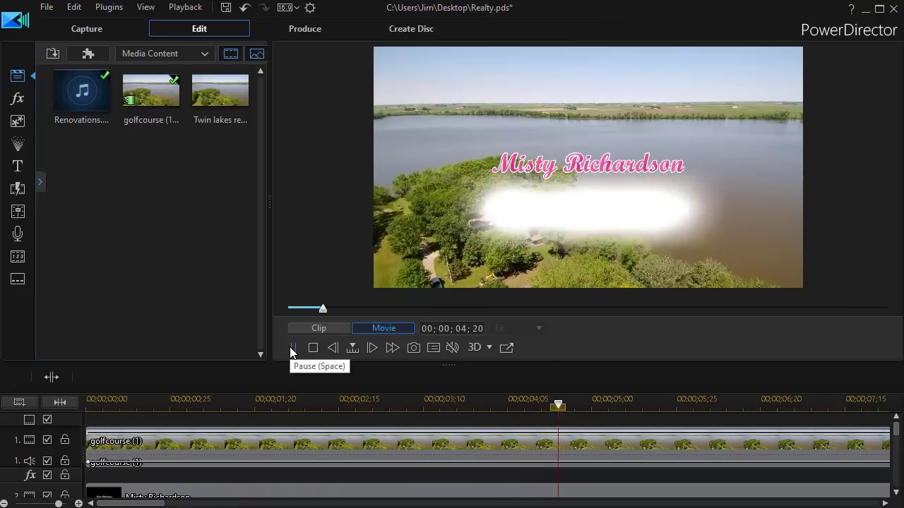
click(293, 349)
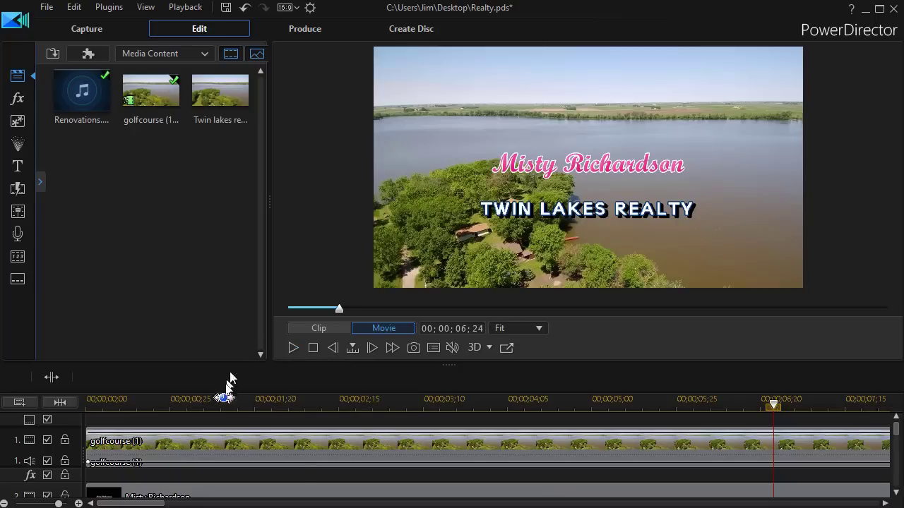
click(183, 449)
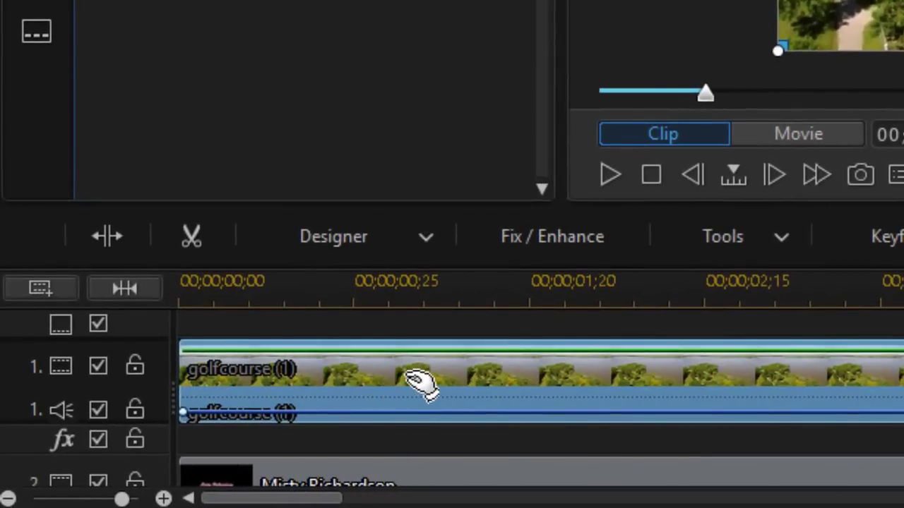
click(426, 237)
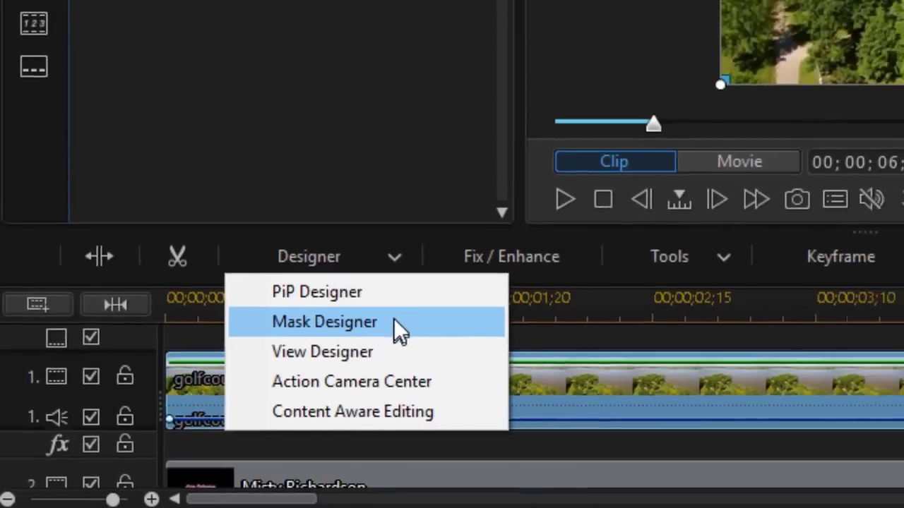
click(424, 308)
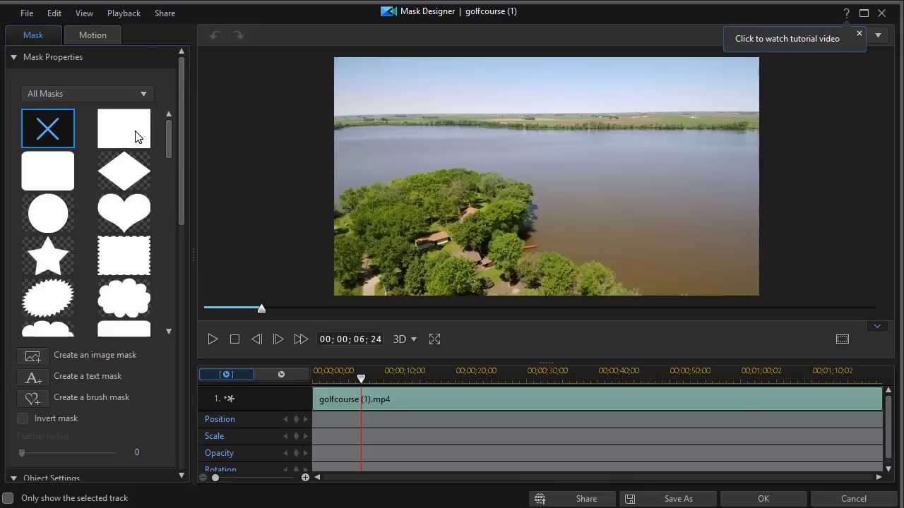
Apply a rectangle mask with aspect ratio unlocked, shaped as a full-width band leaving bars top and bottom
click(137, 136)
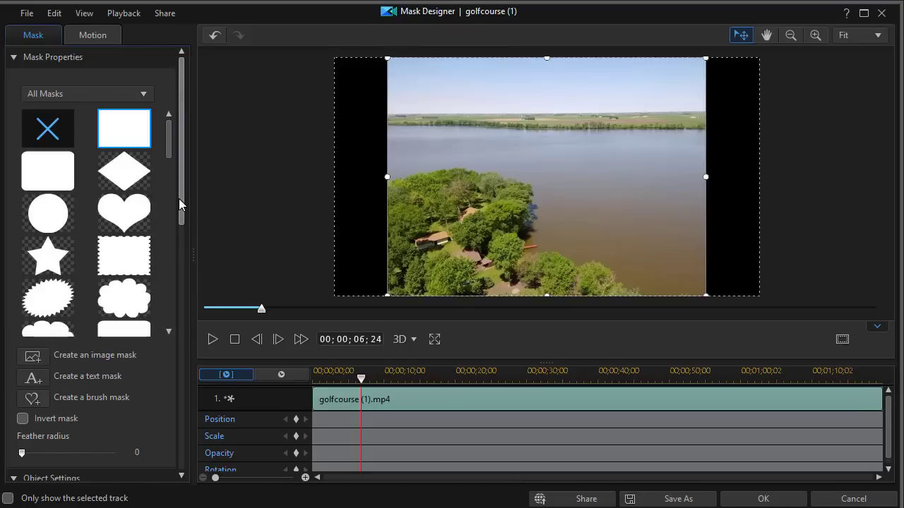
drag(179, 198, 178, 379)
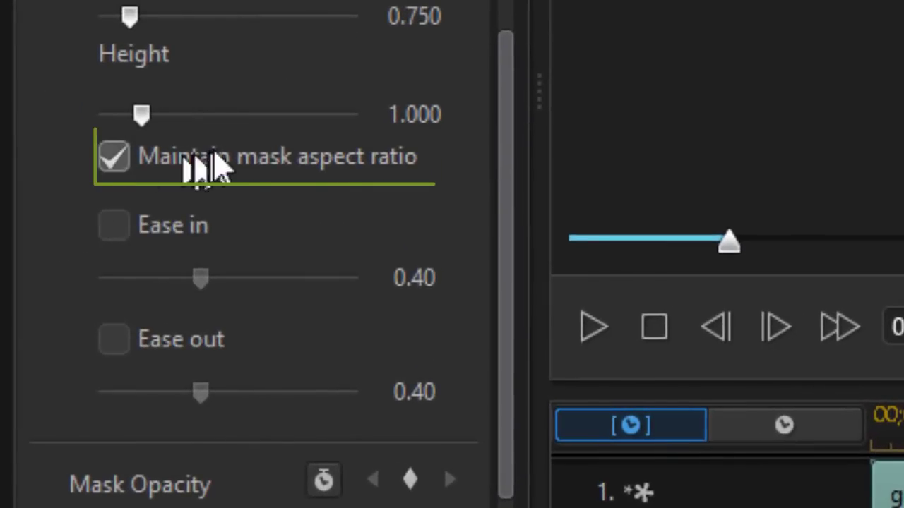
click(113, 163)
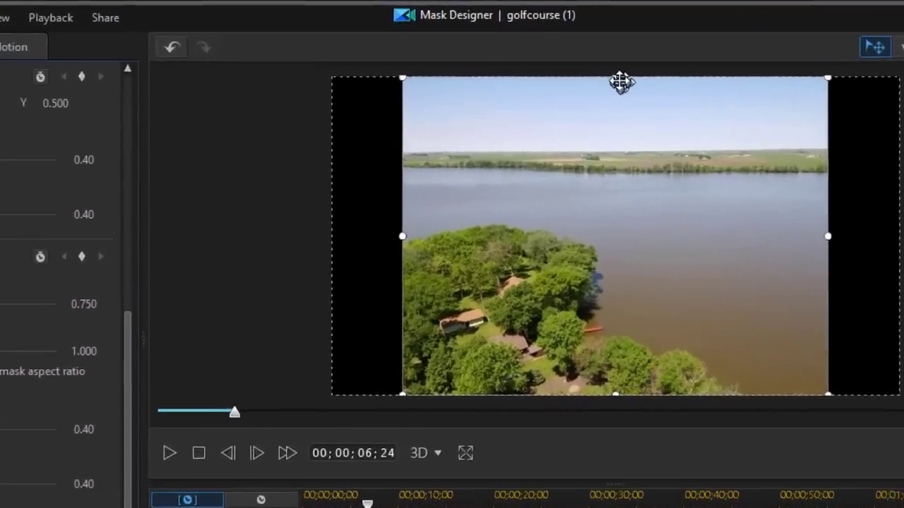
drag(616, 78, 608, 104)
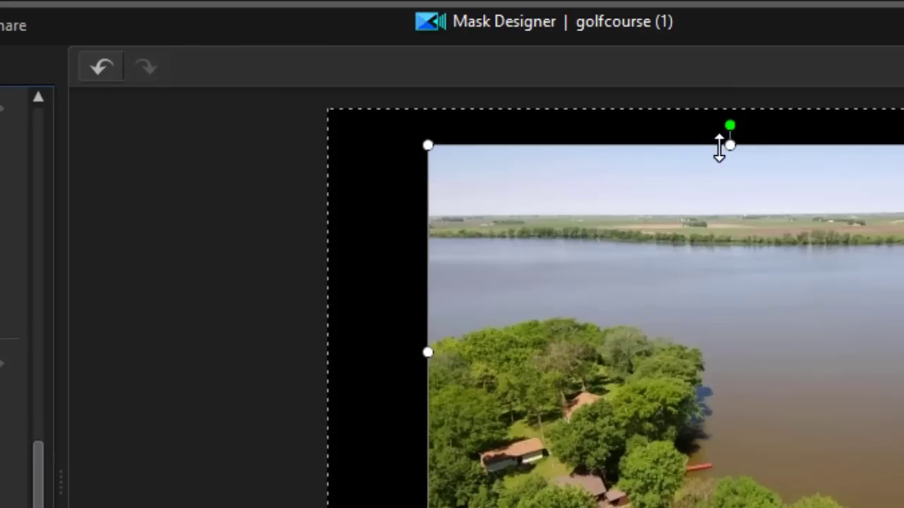
drag(719, 148, 720, 141)
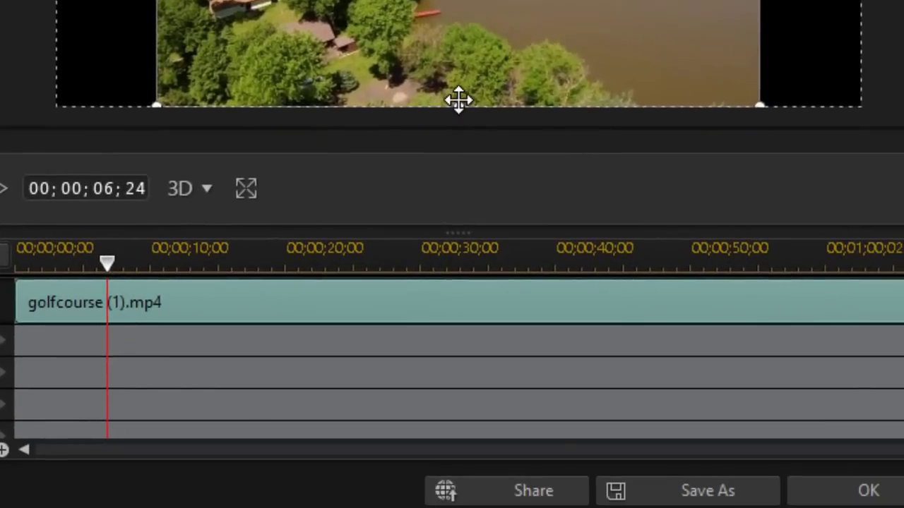
drag(459, 105, 464, 67)
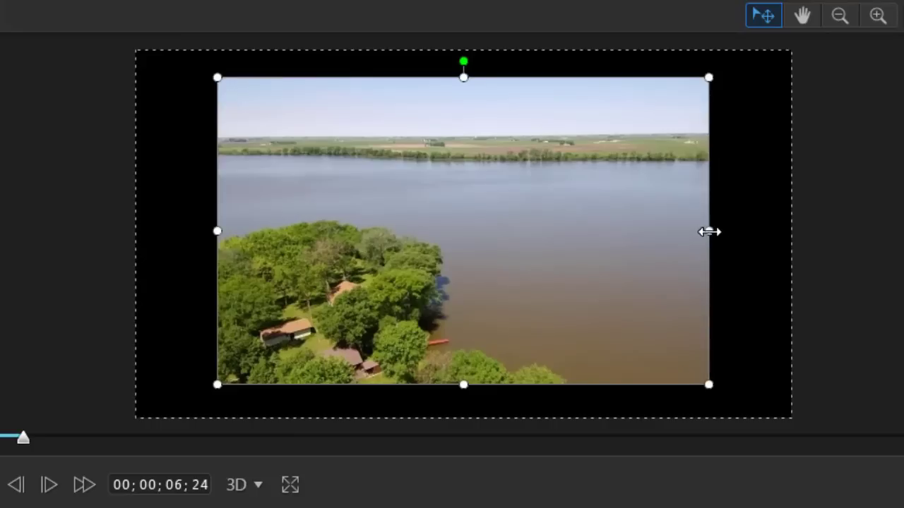
drag(709, 230, 789, 230)
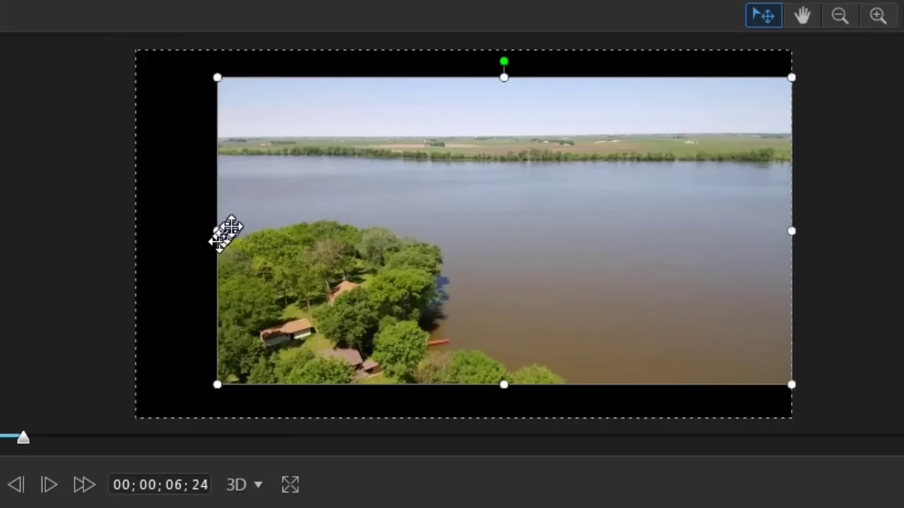
drag(219, 232, 137, 248)
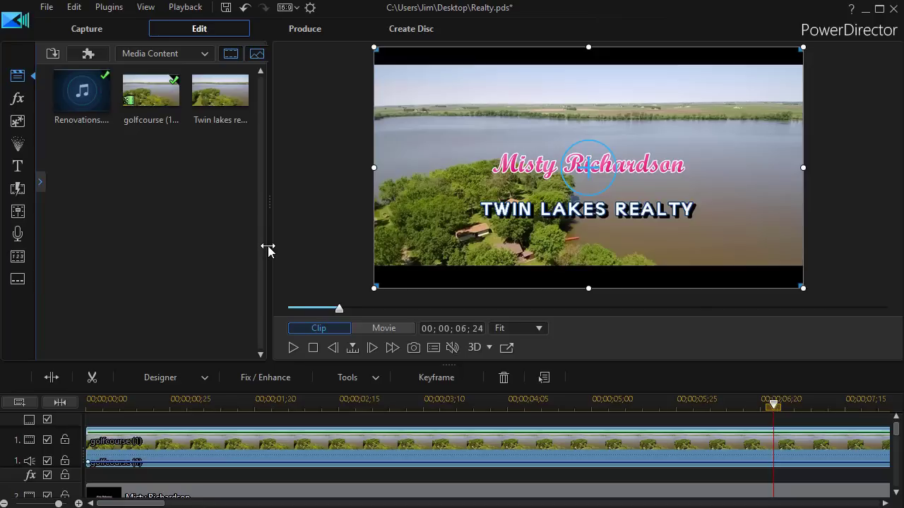
Bring up the clip Designer list for the golfcourse clip
click(205, 380)
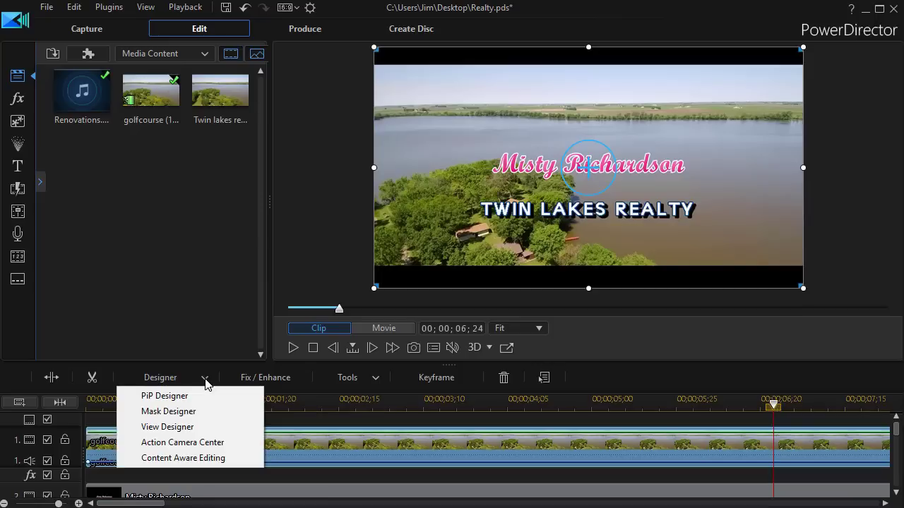
In Mask Designer, choose the no-mask (X) option to clear the golfcourse clip's letterbox mask
click(189, 417)
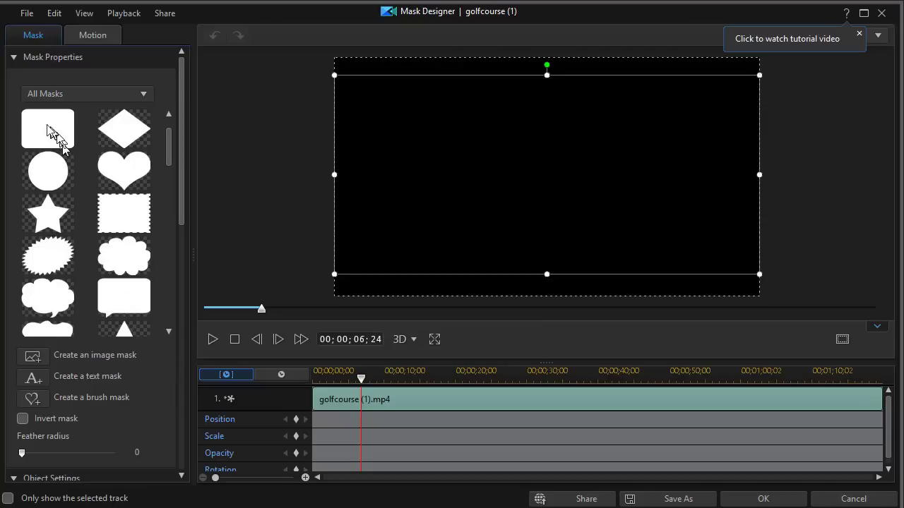
click(48, 128)
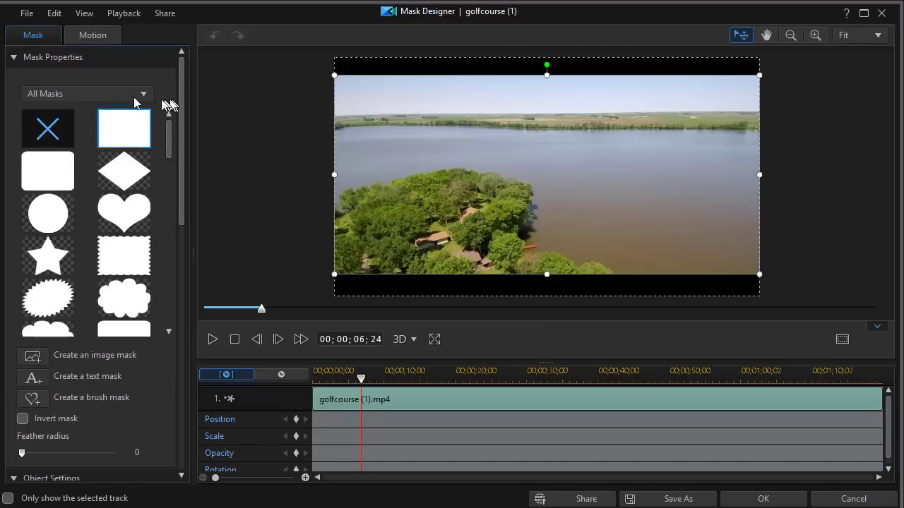
click(48, 131)
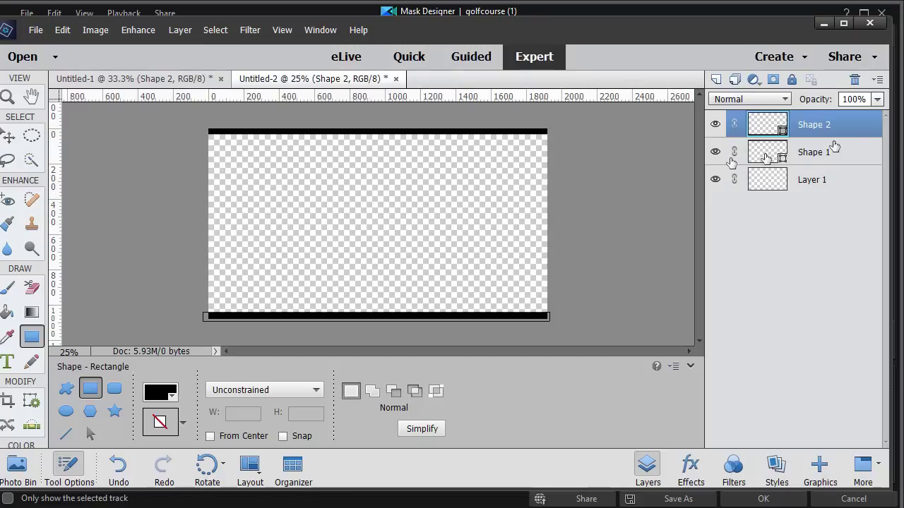
Filter the mask list to Custom Masks and apply the custom letterbox mask to the golfcourse clip
click(826, 23)
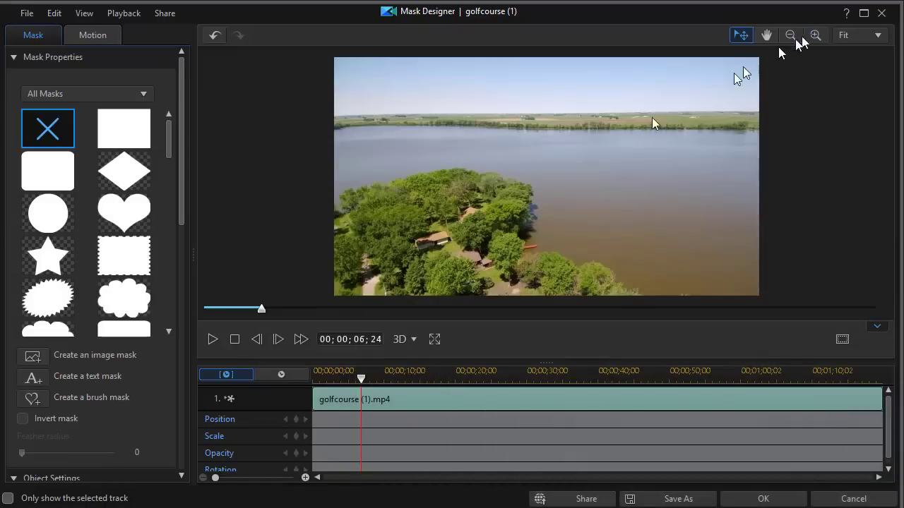
drag(167, 133, 168, 303)
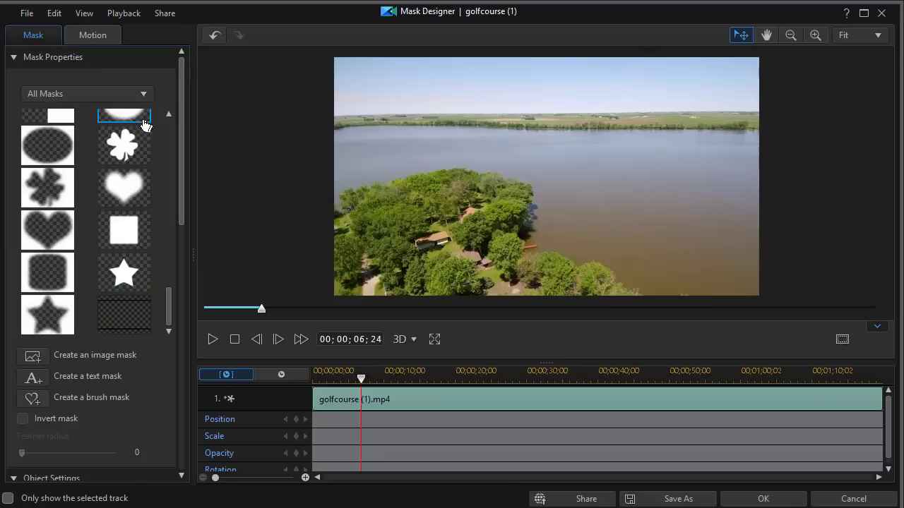
click(144, 94)
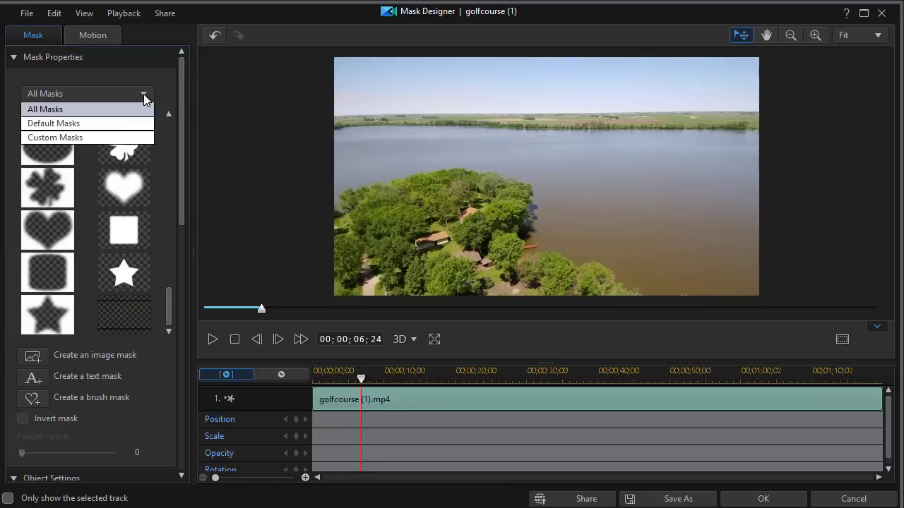
click(106, 137)
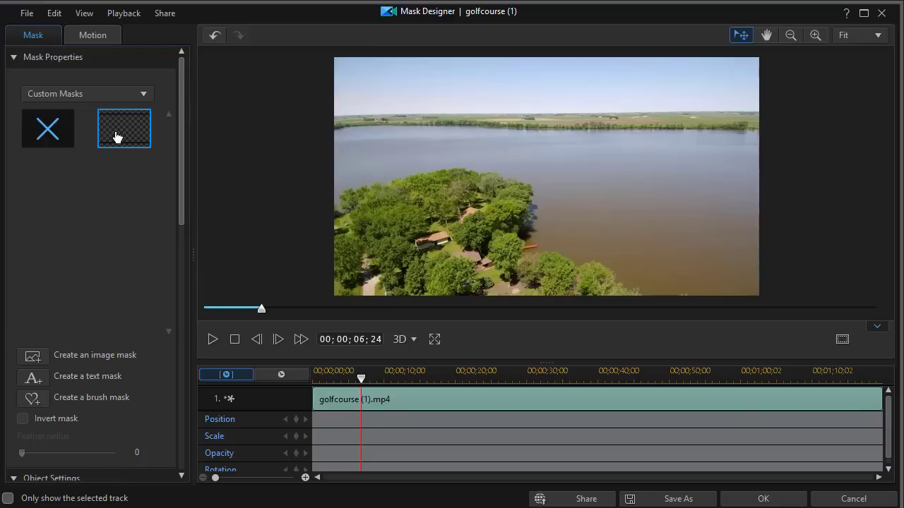
click(117, 137)
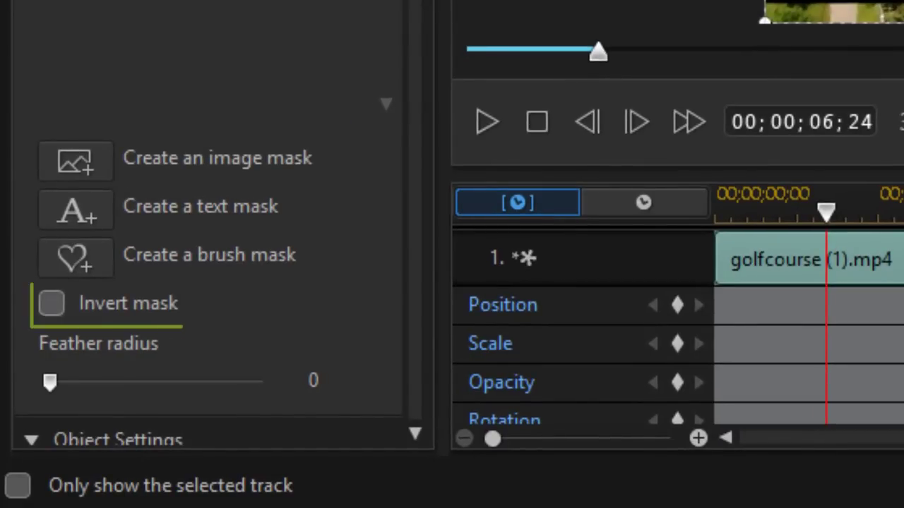
Turn on Invert mask for the custom mask and confirm with OK
click(49, 305)
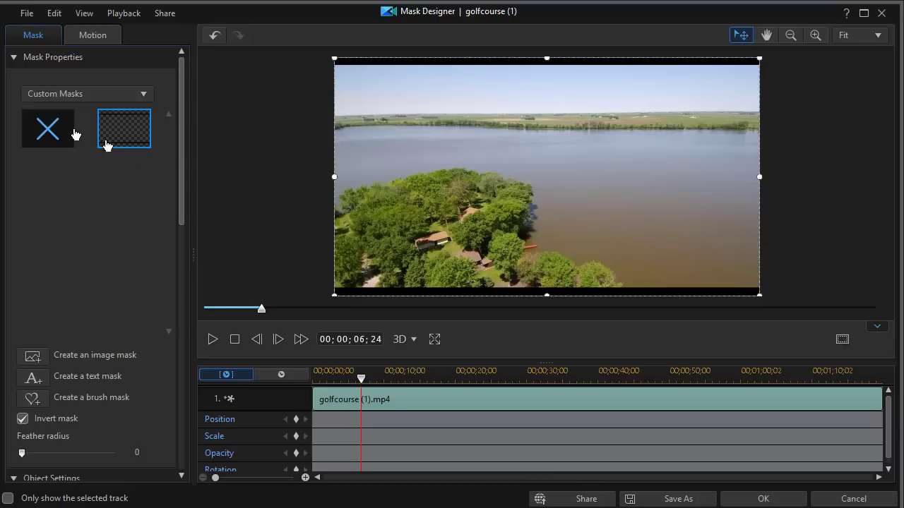
click(764, 499)
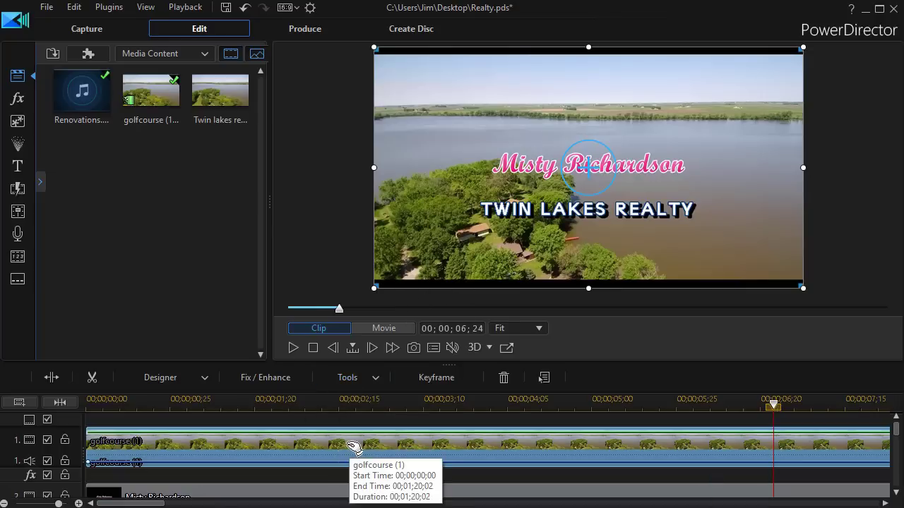
Set the golfcourse clip to no mask in Mask Designer, confirm, and reselect the clip
click(203, 379)
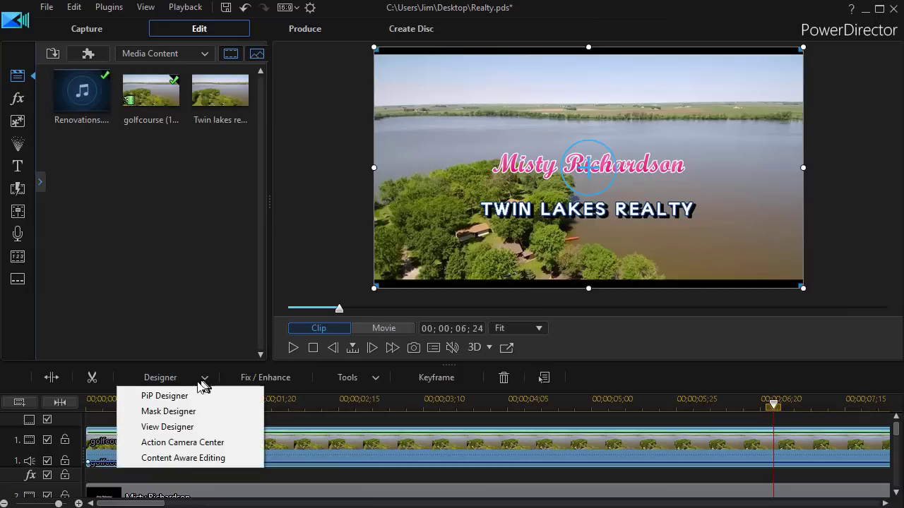
click(181, 412)
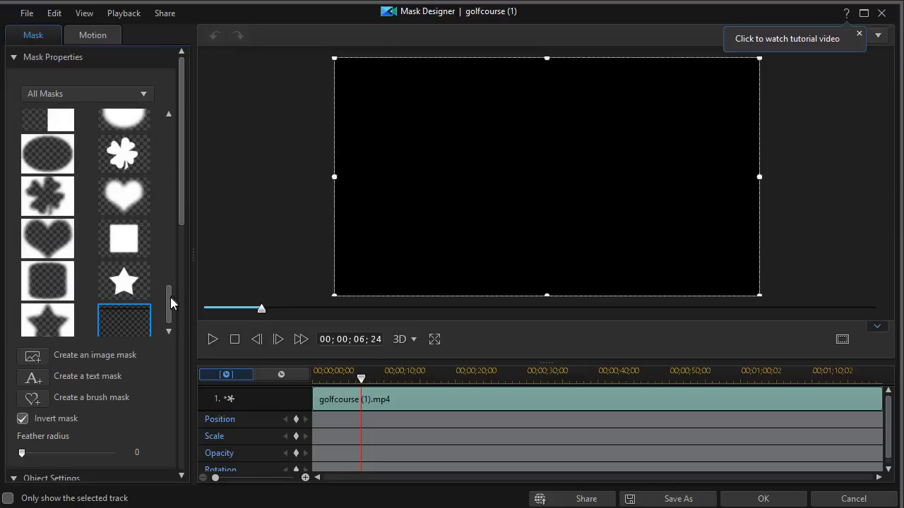
drag(170, 303, 191, 64)
click(62, 134)
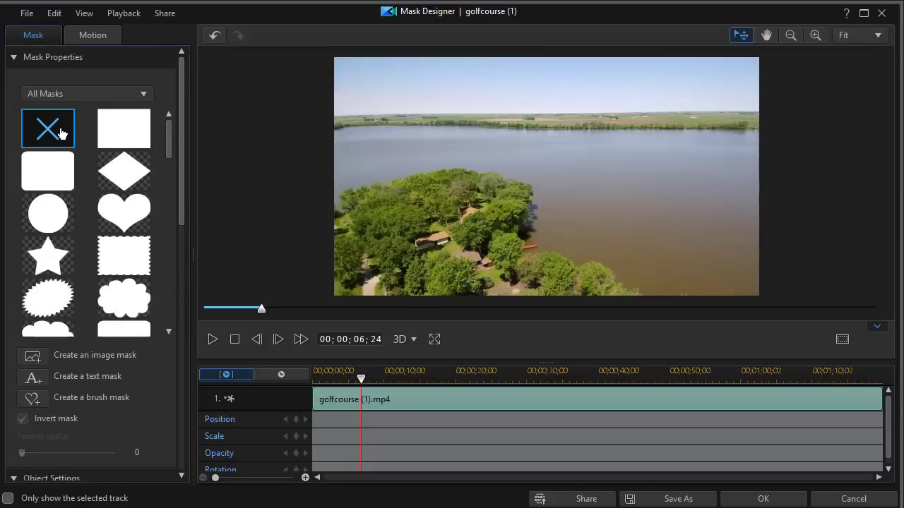
click(759, 499)
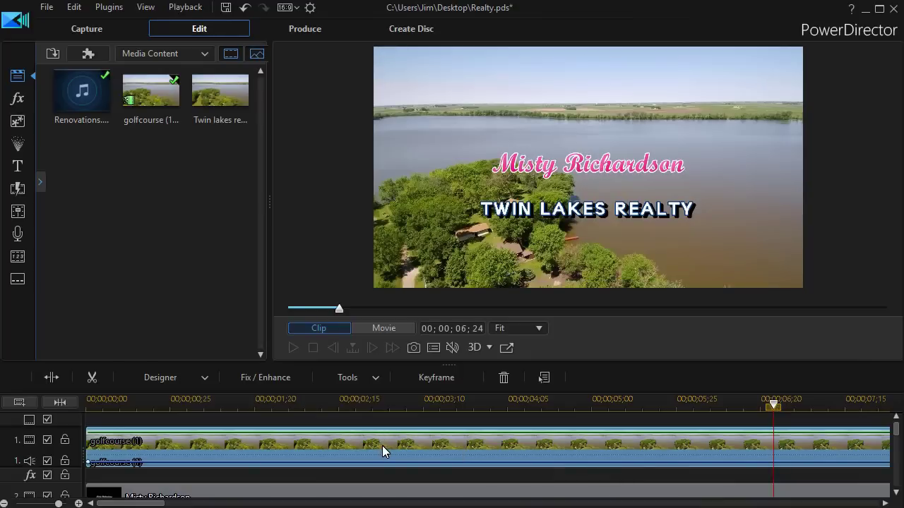
click(382, 445)
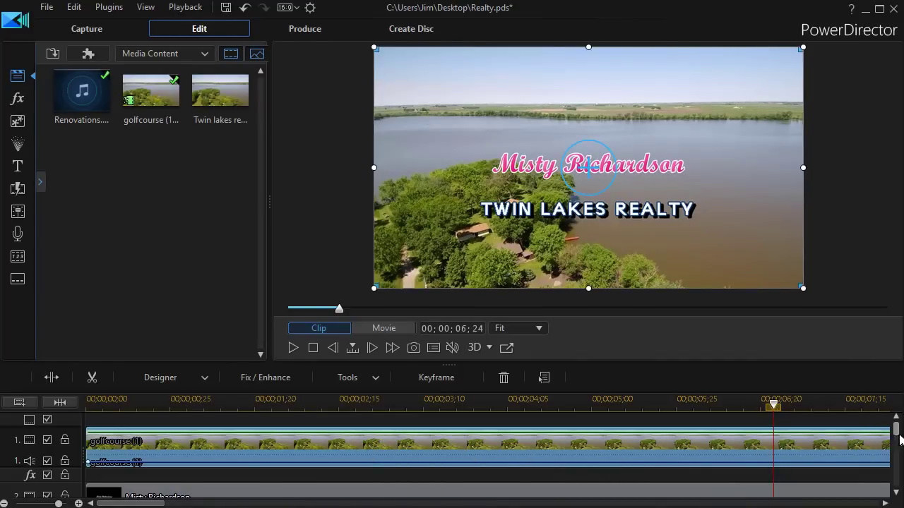
Drop the black 0,0,0 colour board onto track 3 and shrink it to a top-centre box
drag(898, 435, 896, 454)
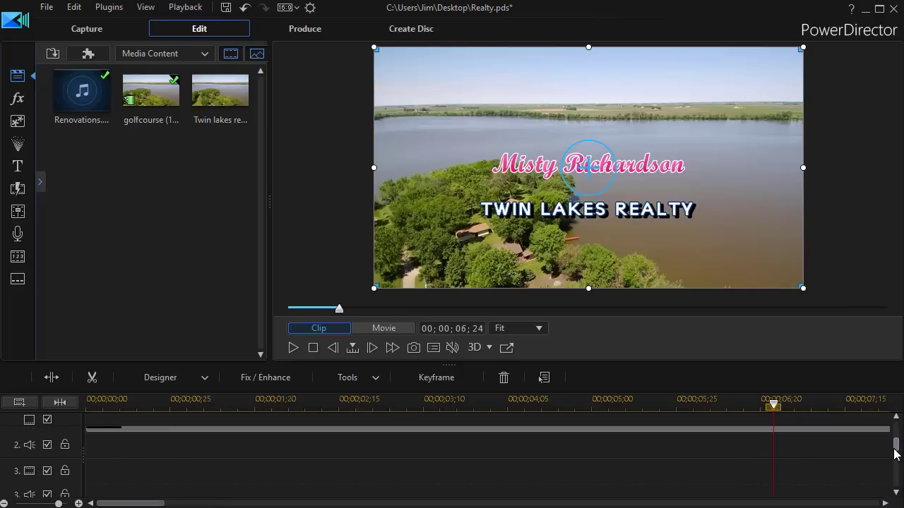
click(204, 60)
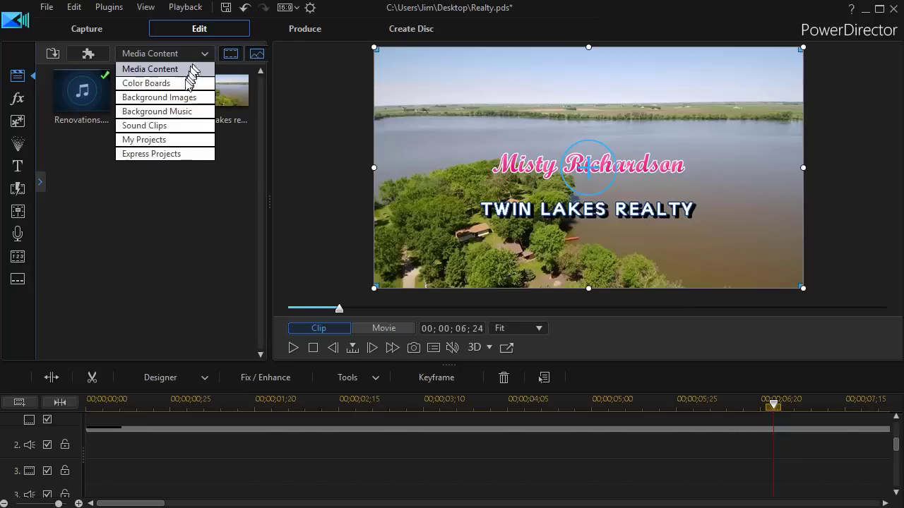
click(183, 83)
drag(81, 93, 76, 488)
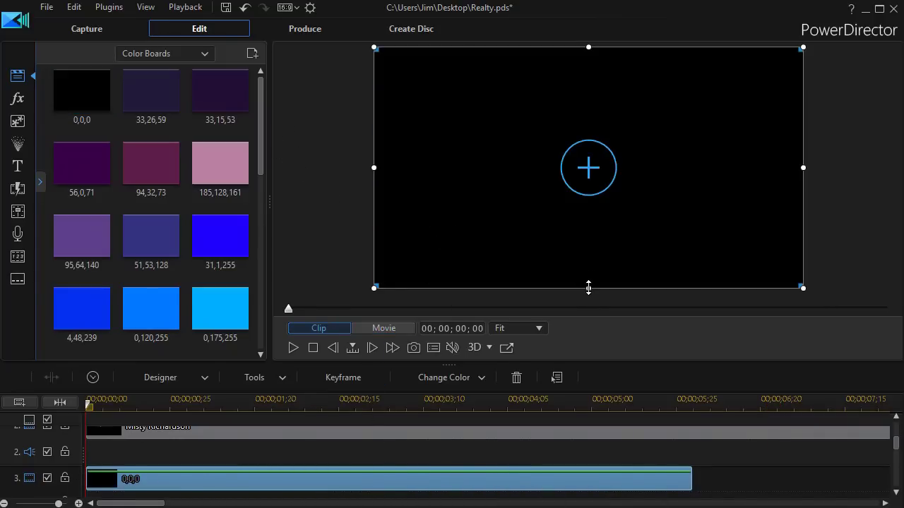
drag(588, 287, 559, 173)
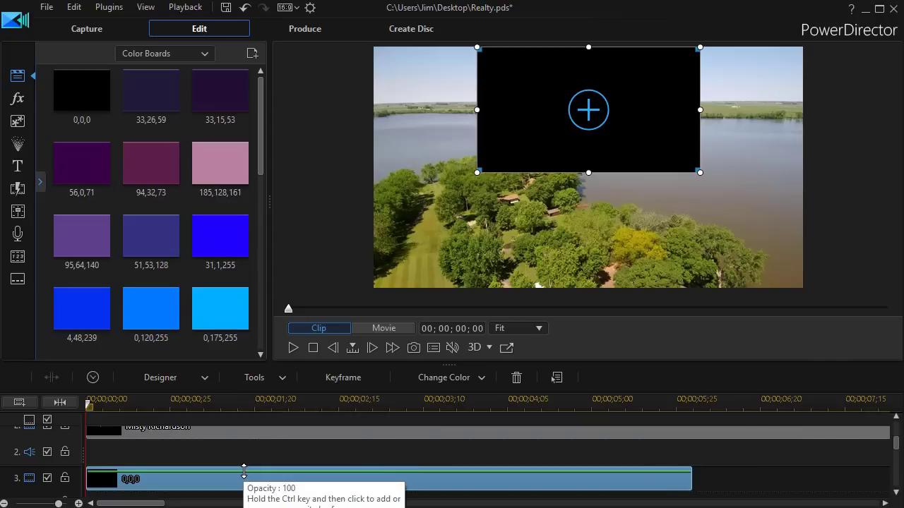
In PiP Designer, with aspect ratio unlocked, stretch the black board into a full-width bar along the top
scroll(253, 482, down, 1)
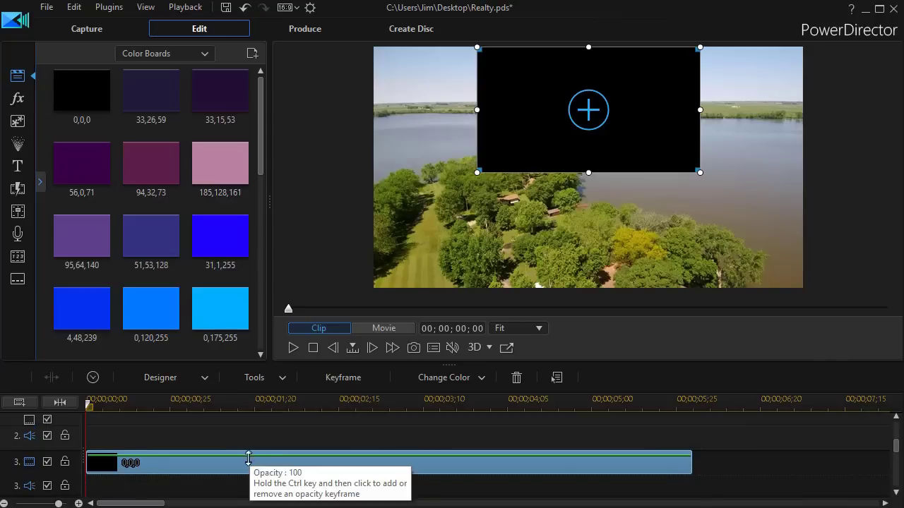
double_click(246, 467)
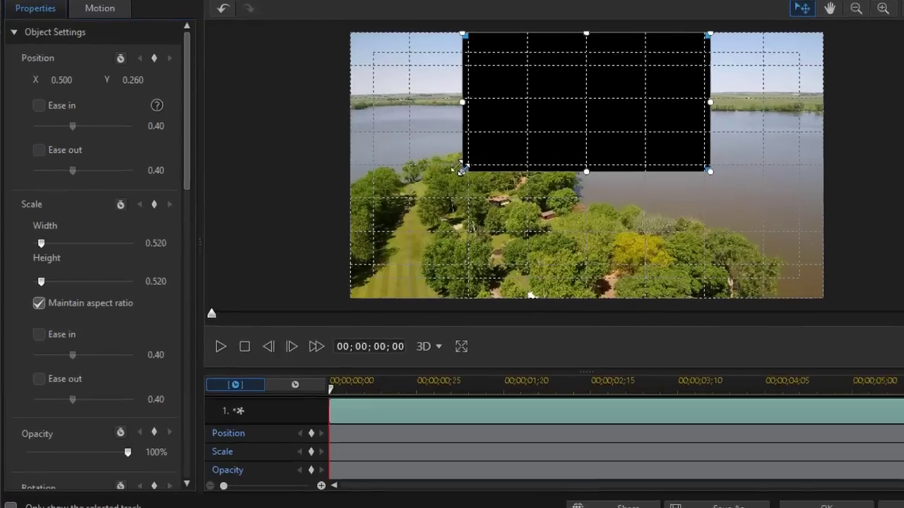
drag(428, 186, 376, 213)
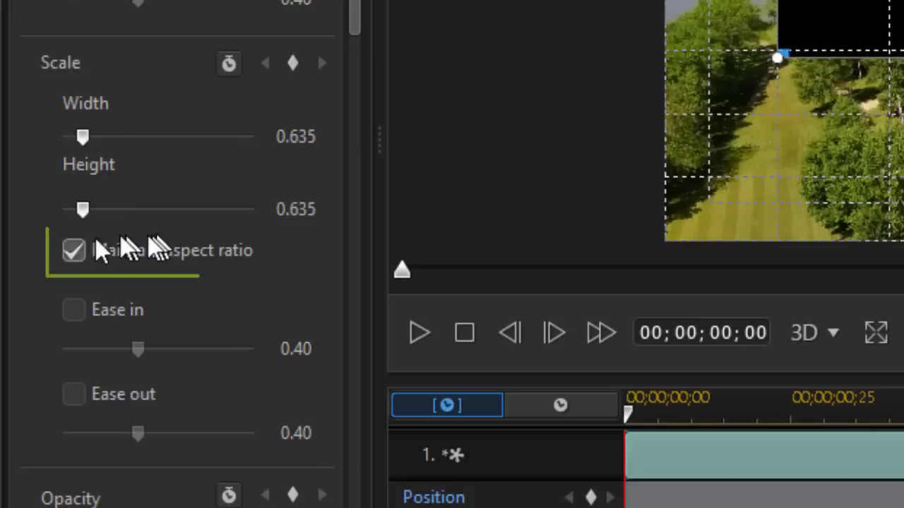
click(73, 252)
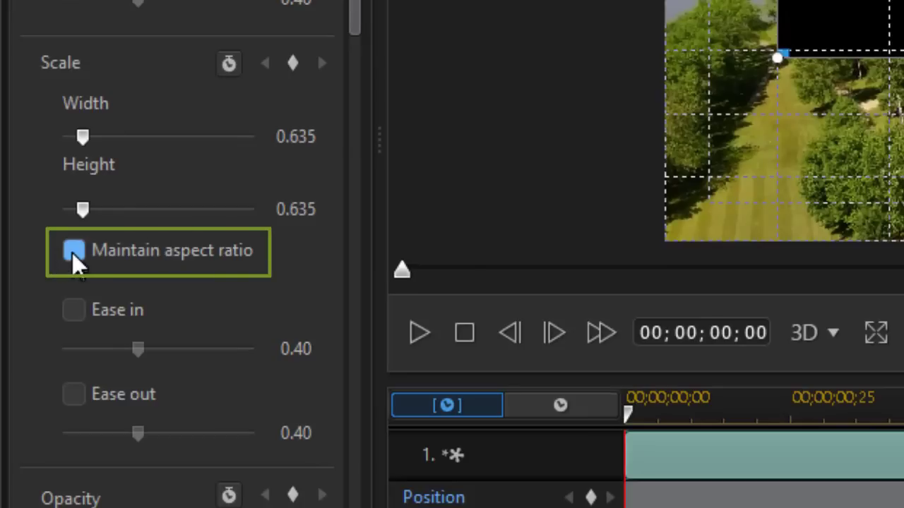
drag(783, 61, 706, 0)
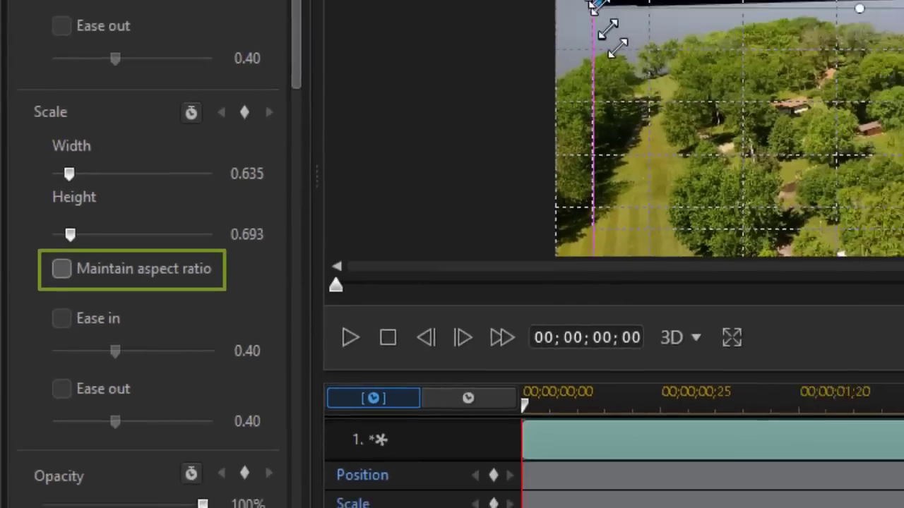
drag(596, 5, 558, 0)
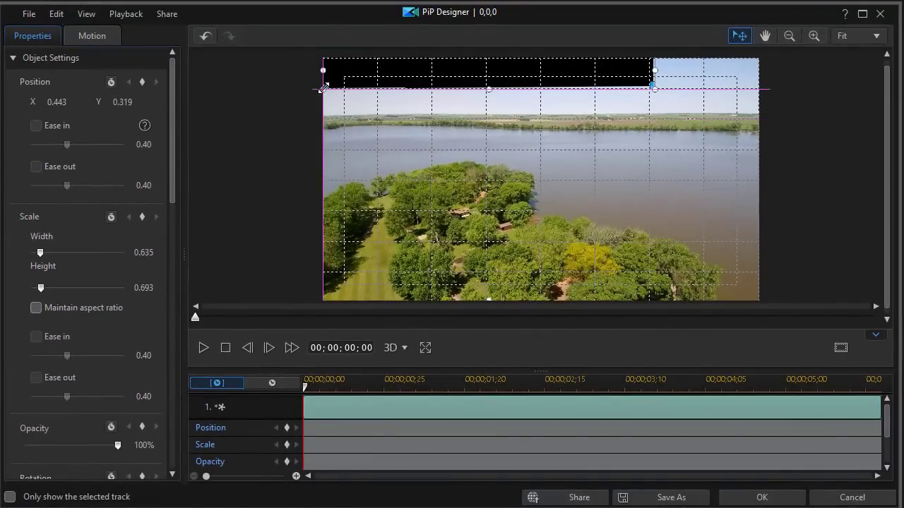
drag(323, 88, 769, 93)
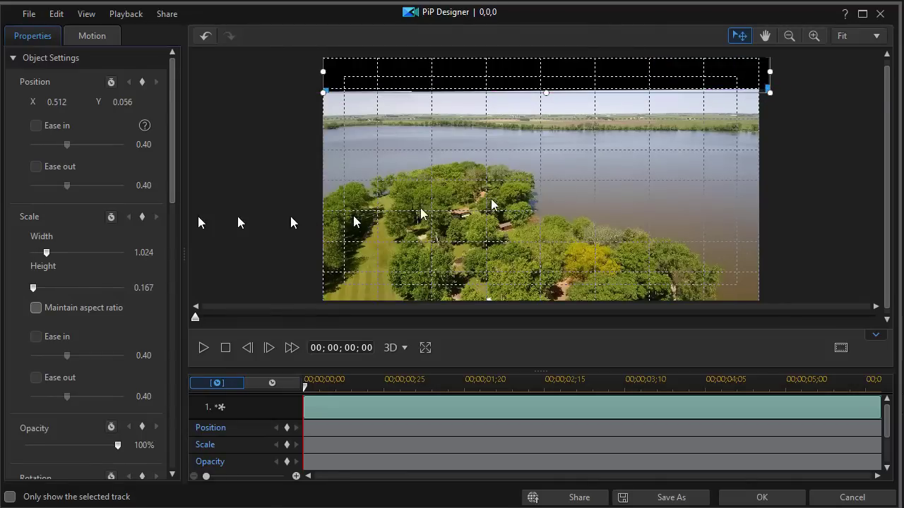
click(736, 493)
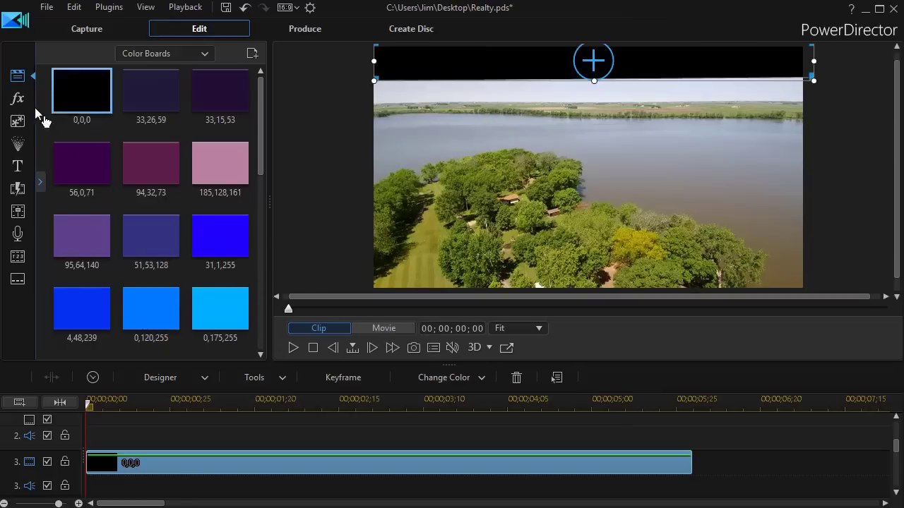
Add a second black 0,0,0 board on track 4, squash it into a bottom bar, and play back
drag(78, 96, 82, 457)
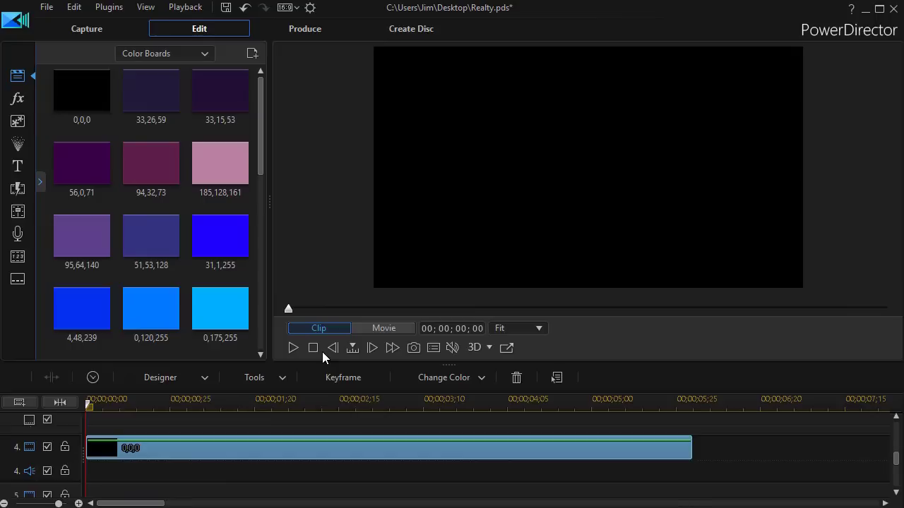
double_click(415, 452)
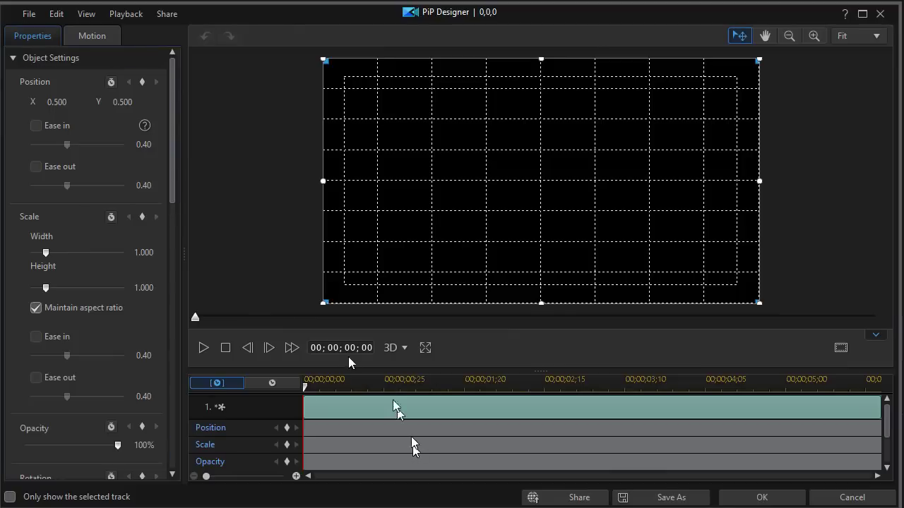
click(35, 309)
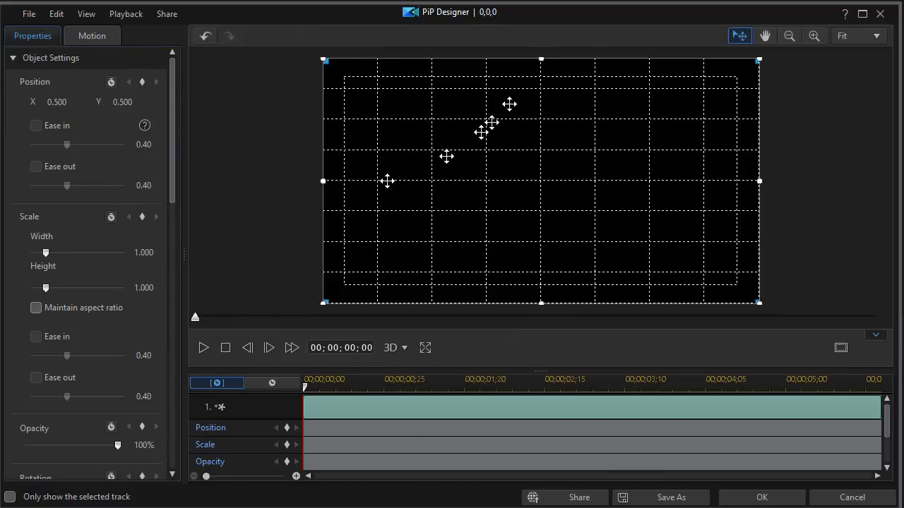
drag(541, 61, 532, 270)
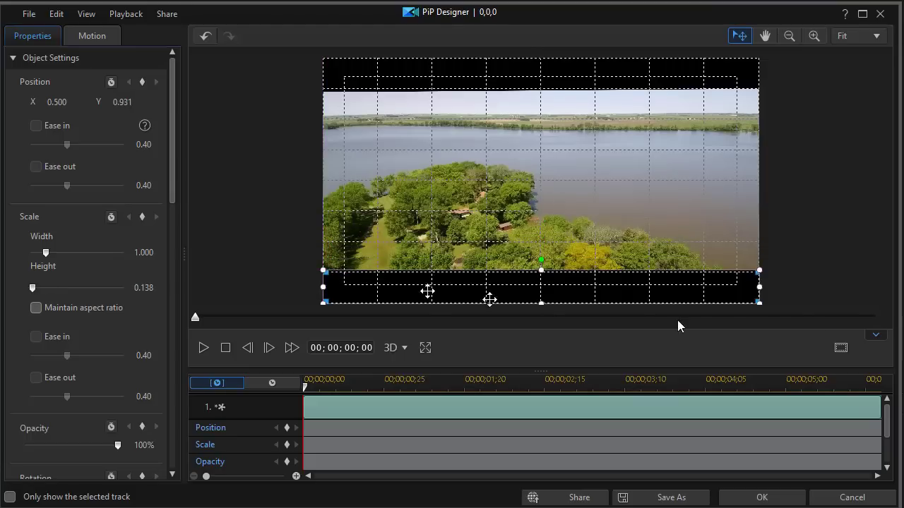
click(762, 497)
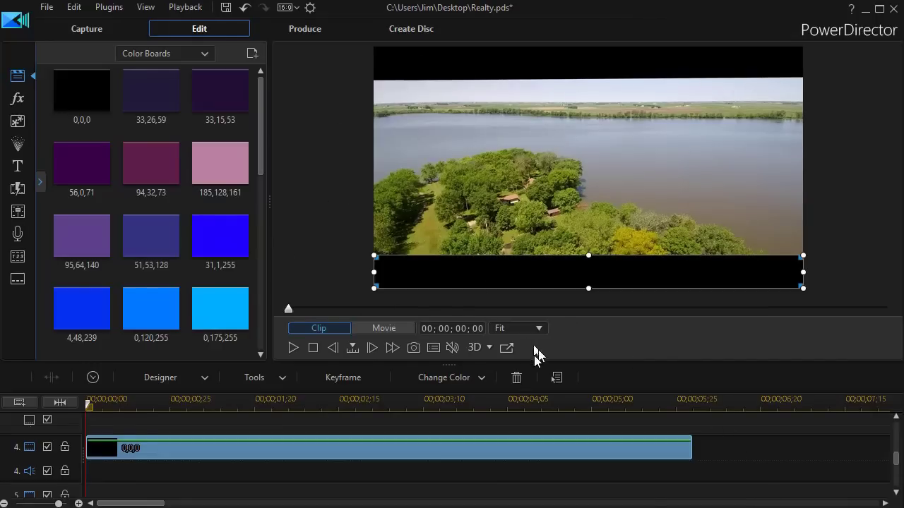
click(291, 346)
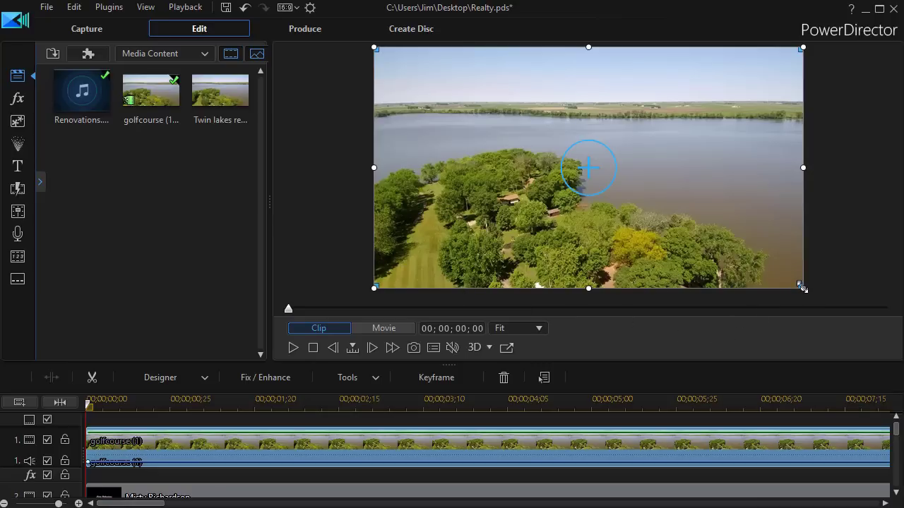
Scale down the golfcourse lake clip from its bottom-right corner, exposing black on the right and bottom
drag(803, 288, 741, 242)
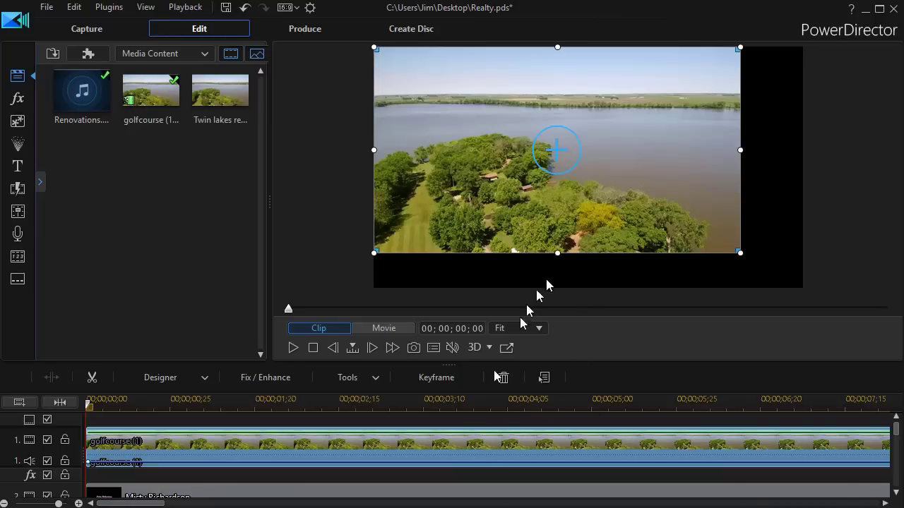
In PiP Designer, unlock aspect ratio and resize golfcourse (1) to width 1.000, height 0.800
double_click(444, 443)
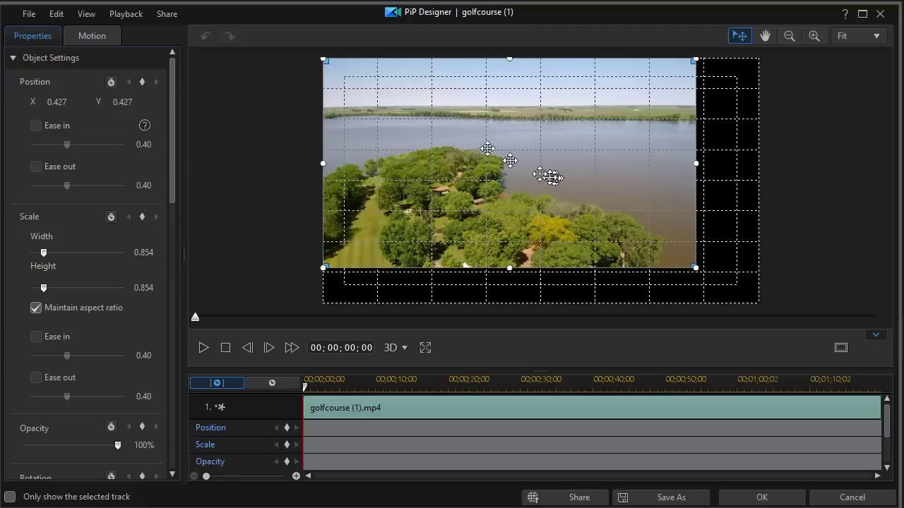
drag(322, 58, 357, 79)
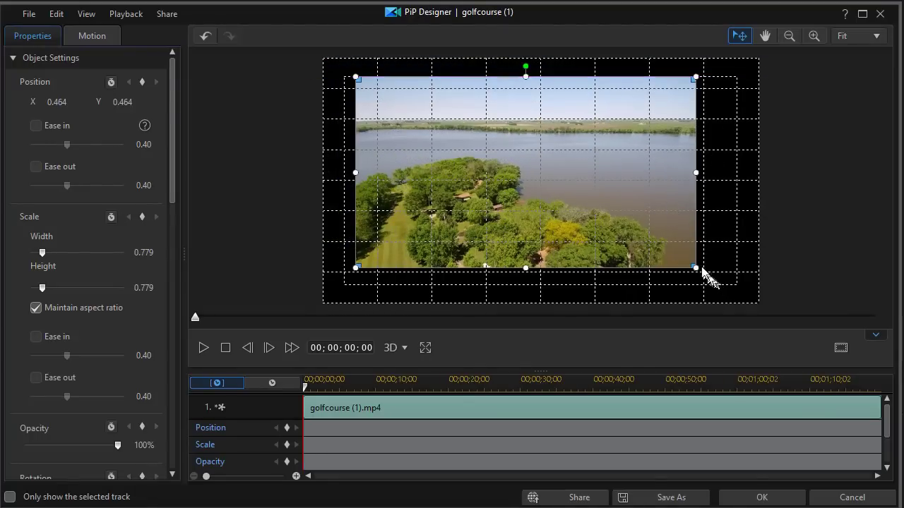
drag(695, 267, 702, 273)
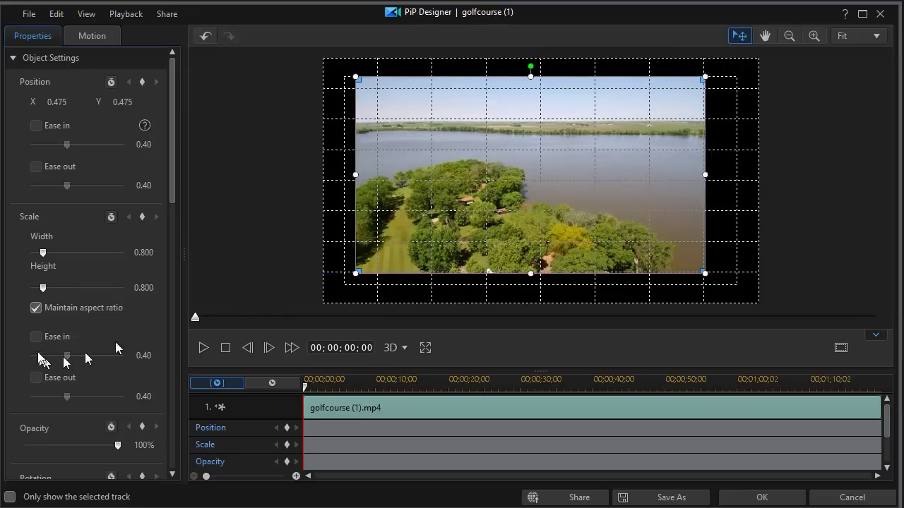
drag(172, 176, 178, 232)
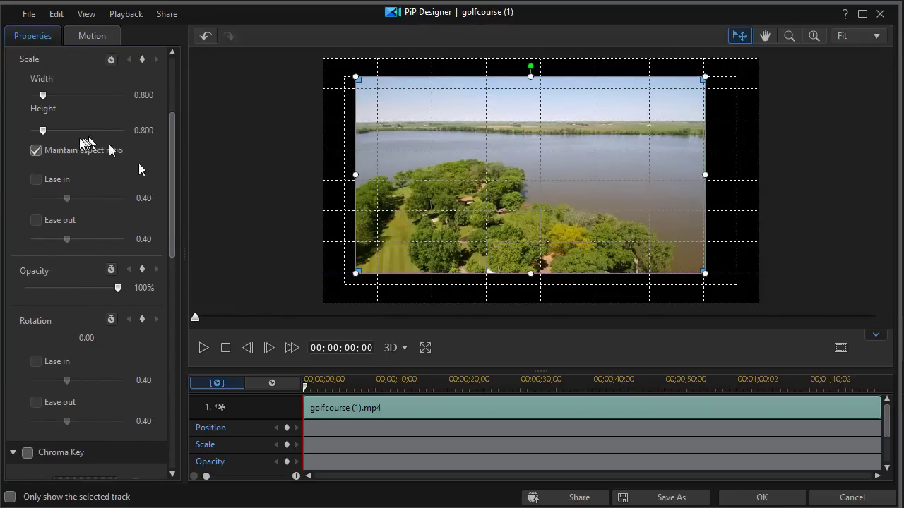
click(36, 151)
drag(349, 178, 324, 177)
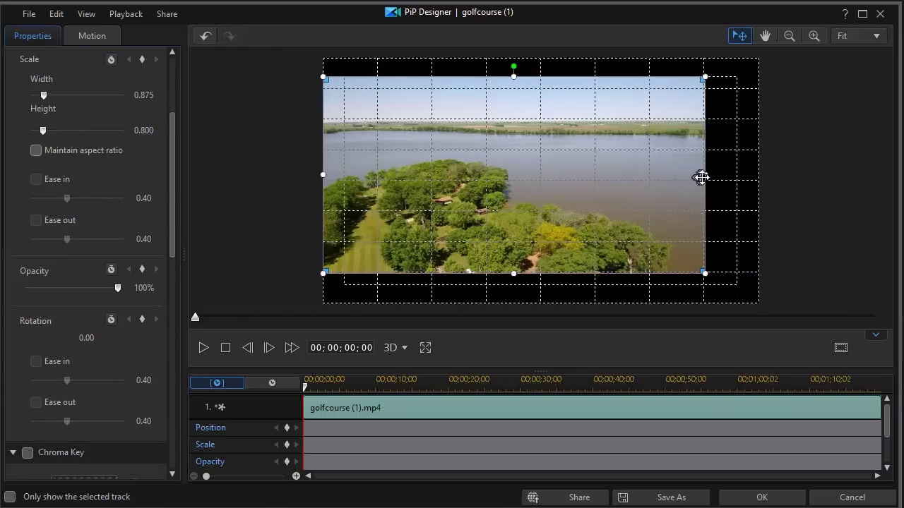
drag(705, 175, 759, 175)
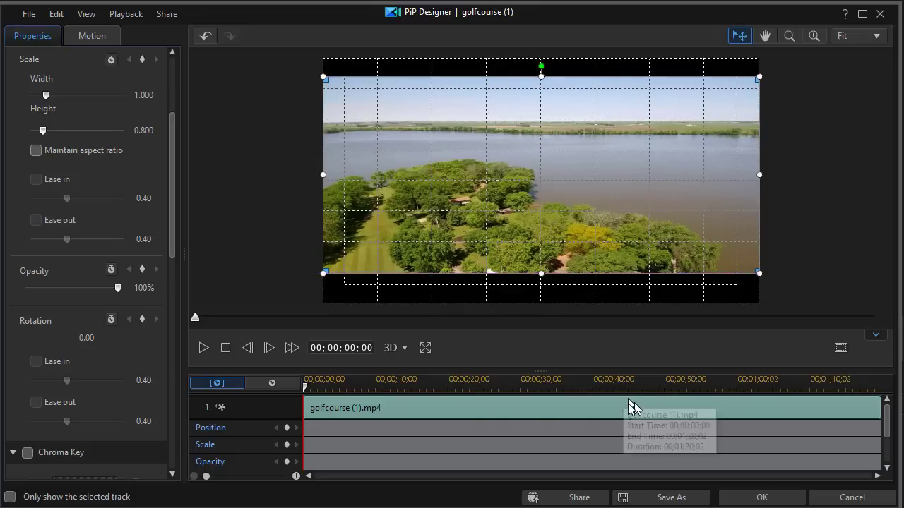
click(760, 498)
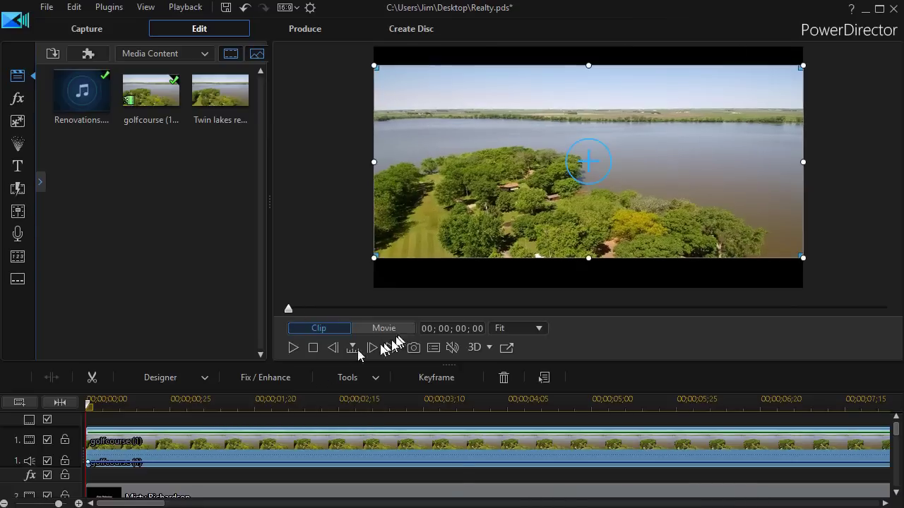
click(292, 348)
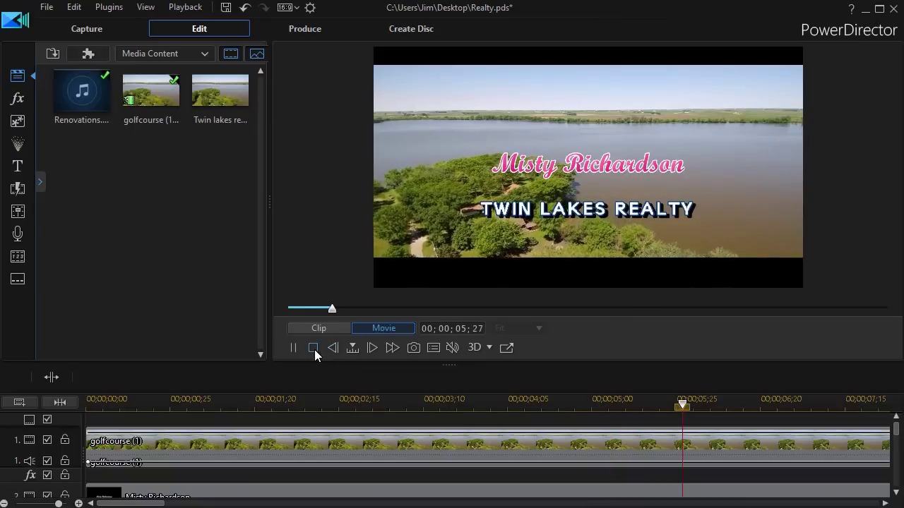
click(313, 348)
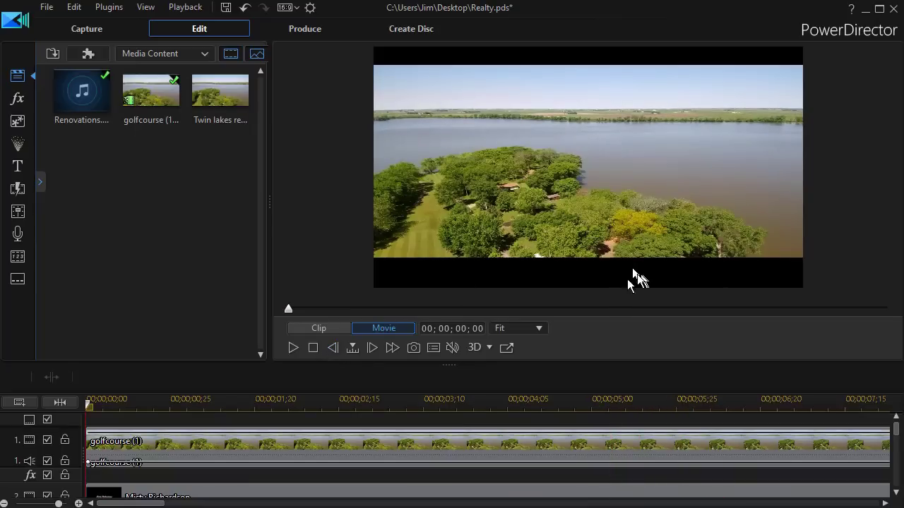